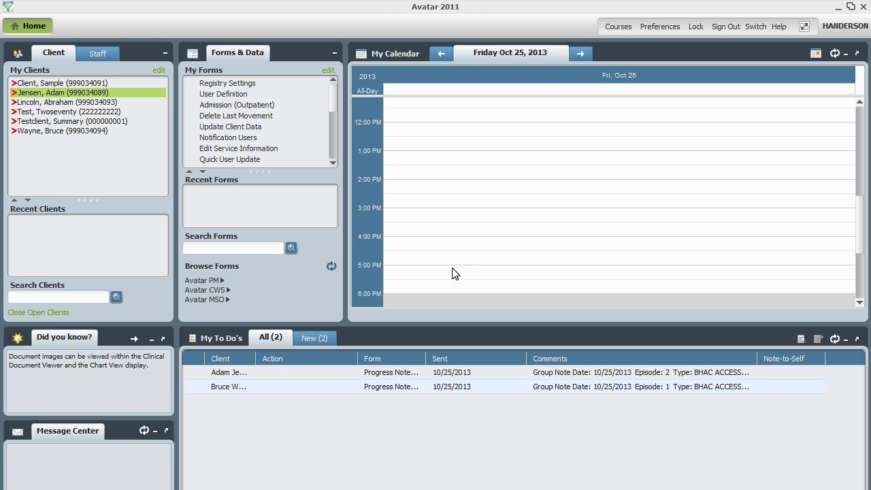
Step: Search the forms for "progress notes" and open the Progress Notes (Group and Individual) form
{"action": "left_click", "coordinate": [230, 246]}
{"action": "type", "text": "progress"}
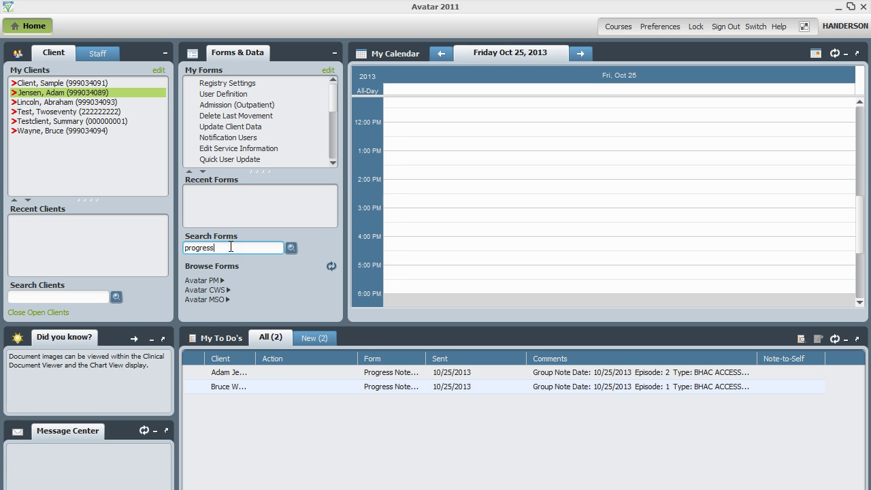
{"action": "type", "text": " notes"}
{"action": "key", "text": "Return"}
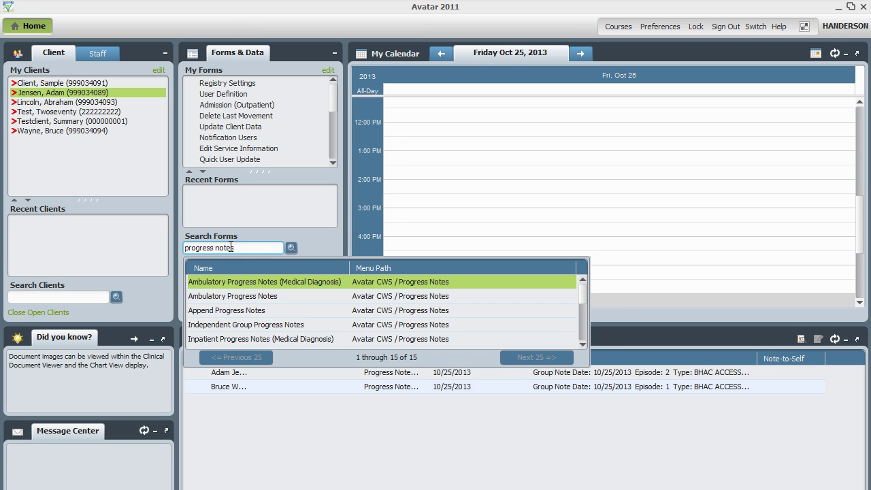
{"action": "left_click_drag", "start_coordinate": [580, 294], "coordinate": [573, 304]}
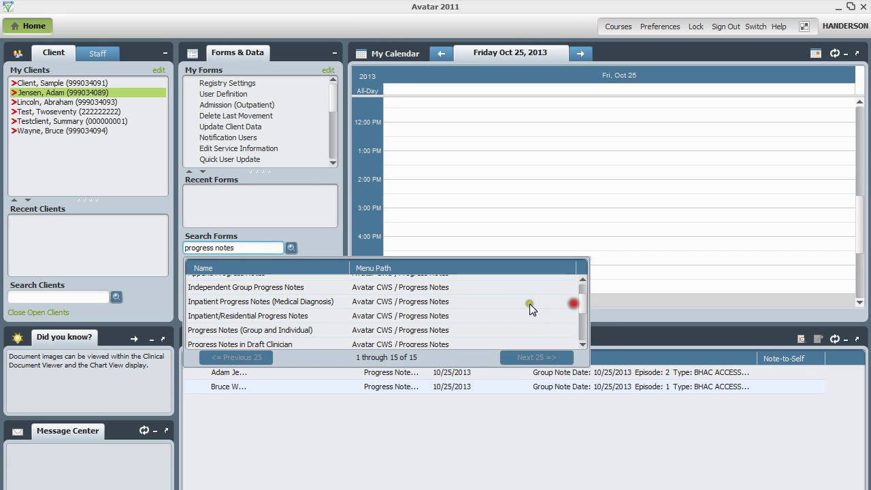
{"action": "left_click", "coordinate": [294, 329]}
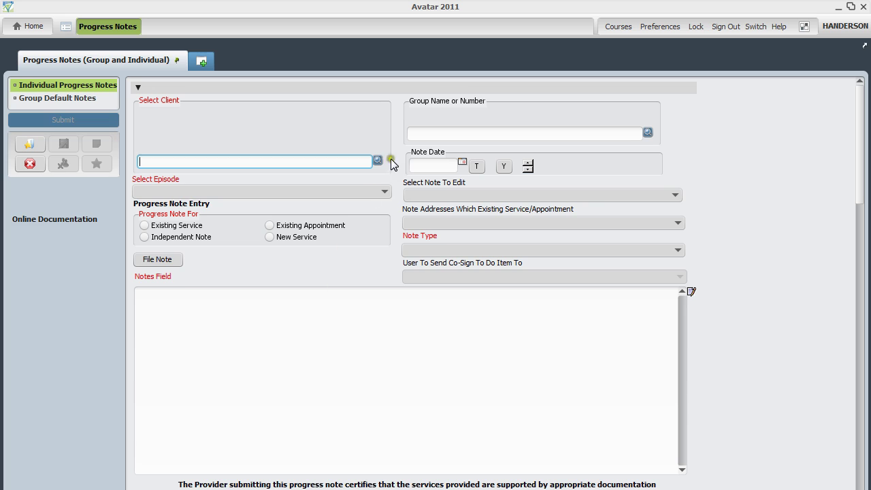
Step: Set the group of the progress note to Avatar Therapy
{"action": "left_click", "coordinate": [428, 134]}
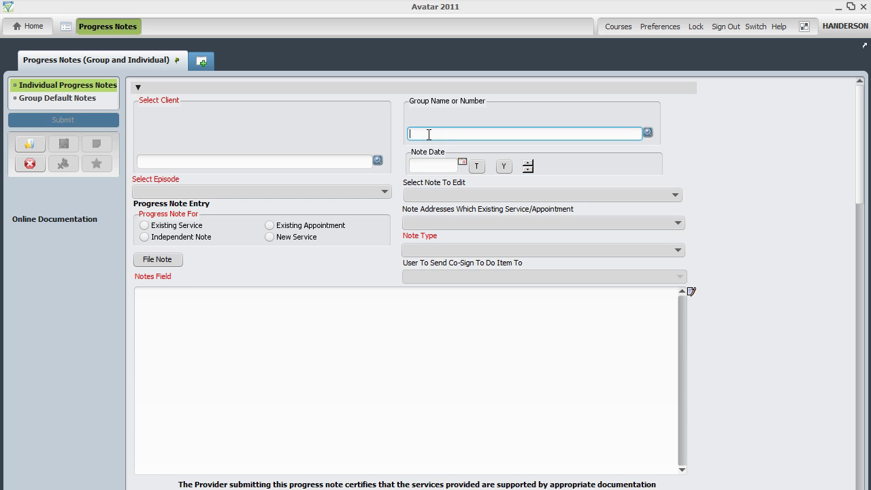
{"action": "type", "text": "avatar therapy"}
{"action": "key", "text": "Return"}
{"action": "key", "text": "Return"}
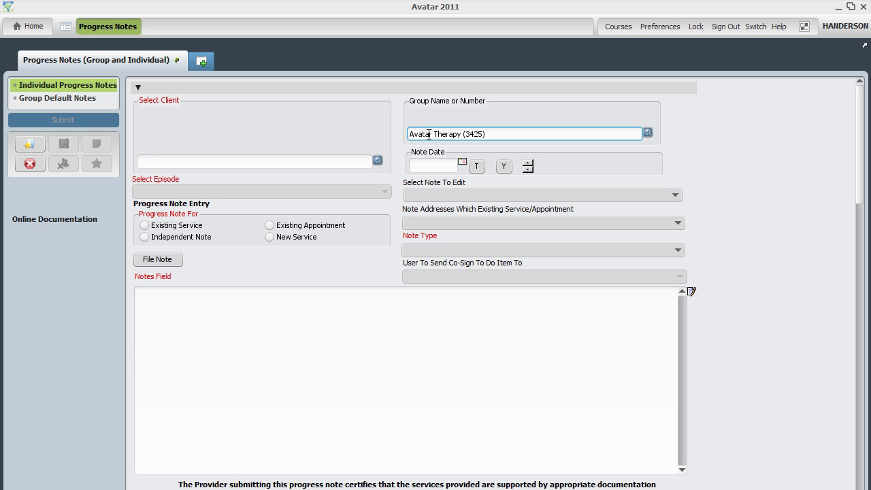
Step: Try to load the group's notes using yesterday as the note date
{"action": "left_click", "coordinate": [445, 164]}
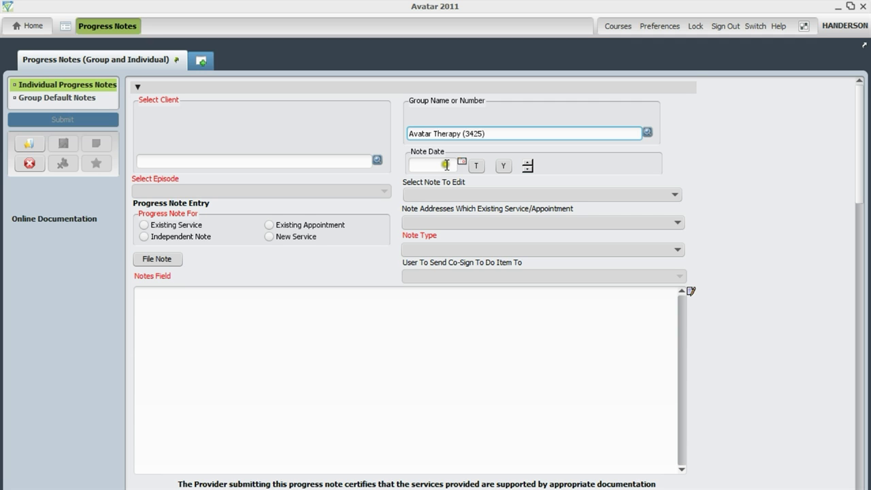
{"action": "left_click", "coordinate": [505, 166]}
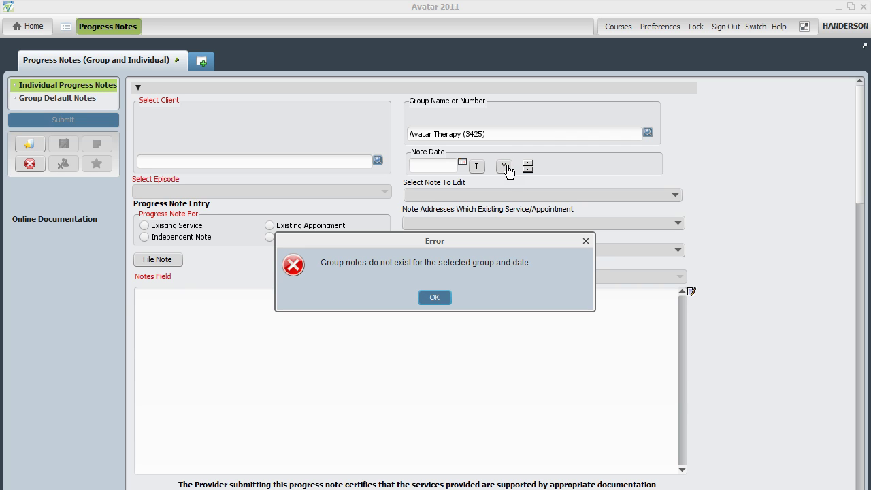
{"action": "left_click", "coordinate": [434, 297]}
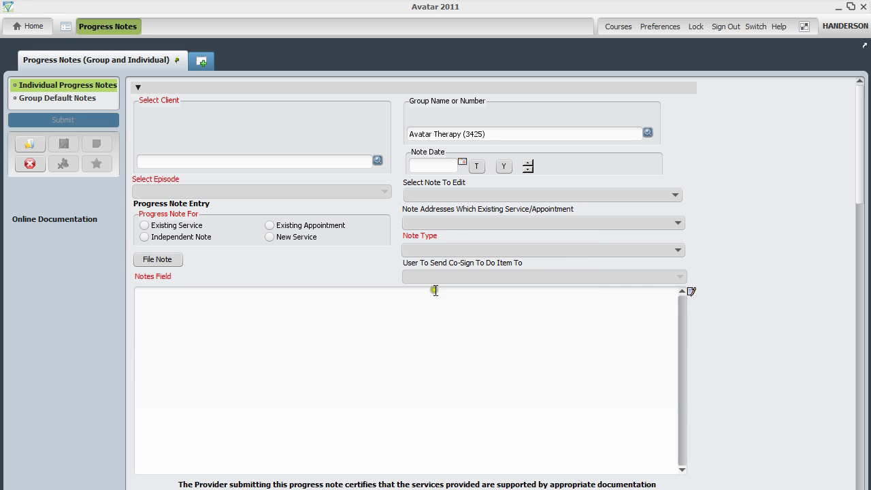
Step: Set the note date to today, 10/25/2013, and choose the second listed COLLATERAL - GROUP REHAB note to edit
{"action": "left_click", "coordinate": [477, 168]}
{"action": "left_click", "coordinate": [483, 181]}
{"action": "left_click", "coordinate": [488, 195]}
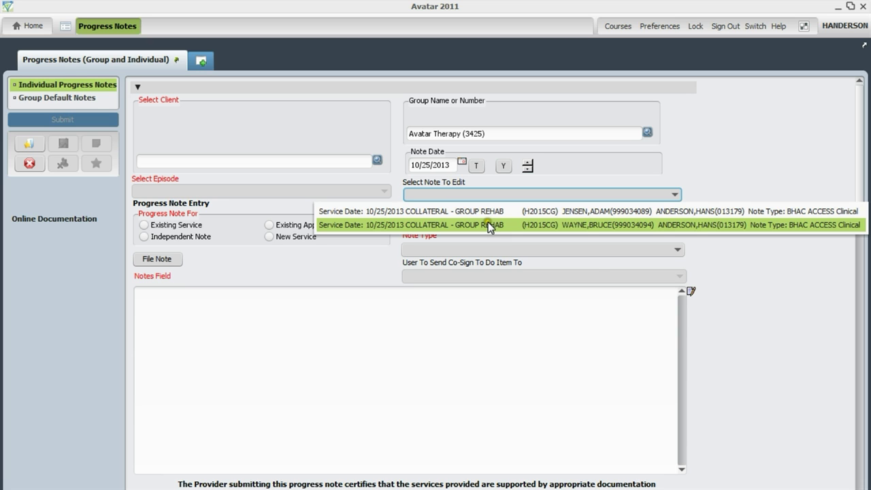
{"action": "left_click", "coordinate": [487, 224]}
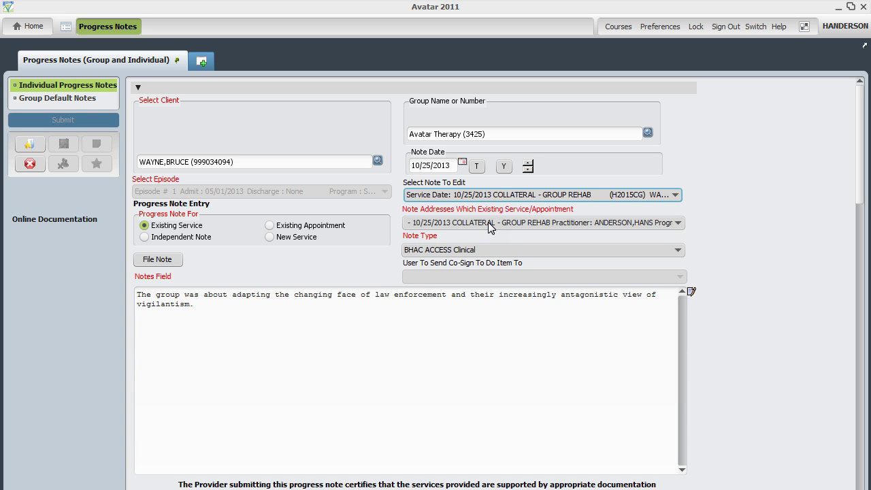
Step: Add a paragraph below the group summary about the client being upset at being profiled as a "bad guy", mostly silent, and leaving the room
{"action": "left_click", "coordinate": [462, 323]}
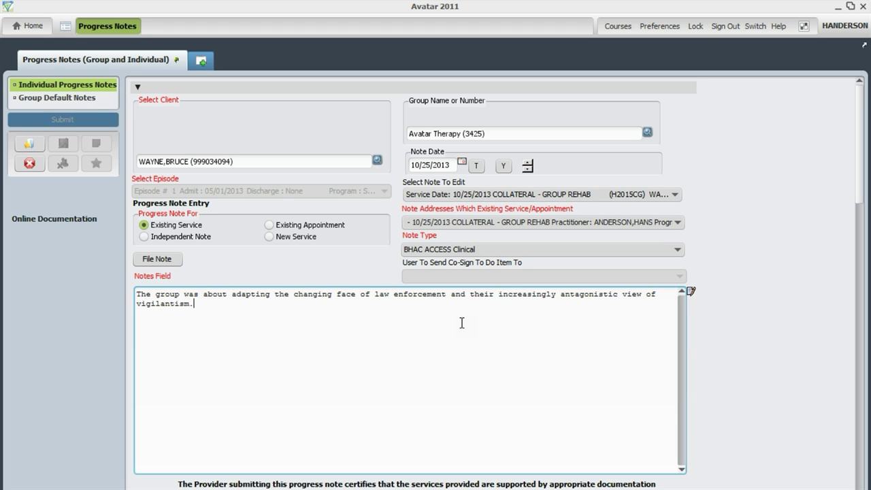
{"action": "type", "text": "The client was very upset about being profiled as a \"bad guy\" even after saving a high profile politician. The client was mostly silent during the group, and exited the room when the counselor turned his back on the client for a few minutes."}
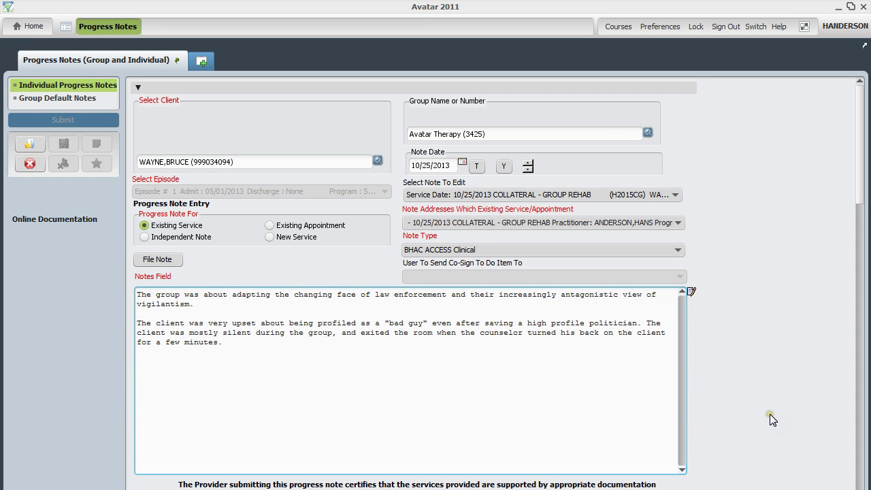
Step: Review the service language choices and the practitioner face-to-face and documentation/travel time fields of the note
{"action": "scroll", "coordinate": [757, 400], "scroll_direction": "down", "scroll_amount": 6}
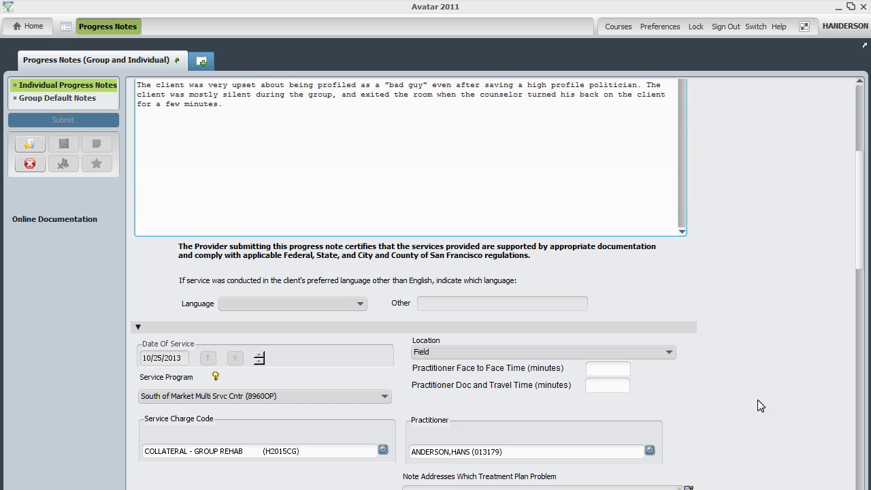
{"action": "left_click", "coordinate": [296, 262]}
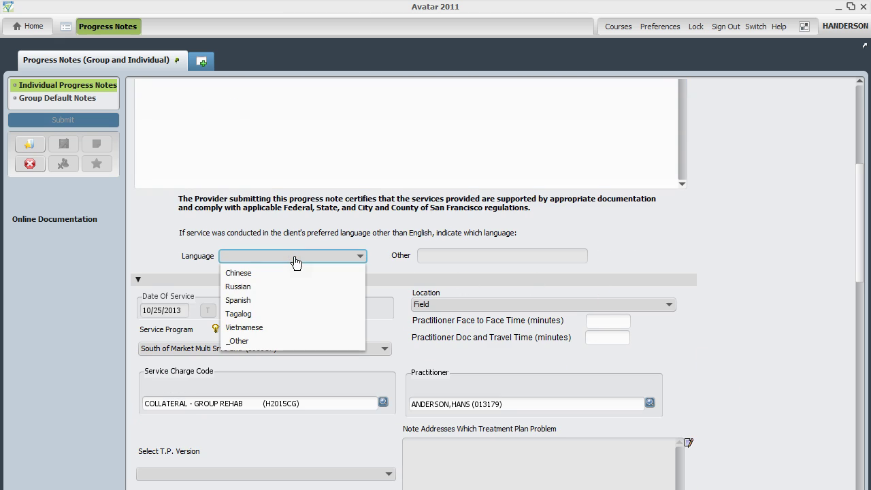
{"action": "left_click", "coordinate": [295, 263]}
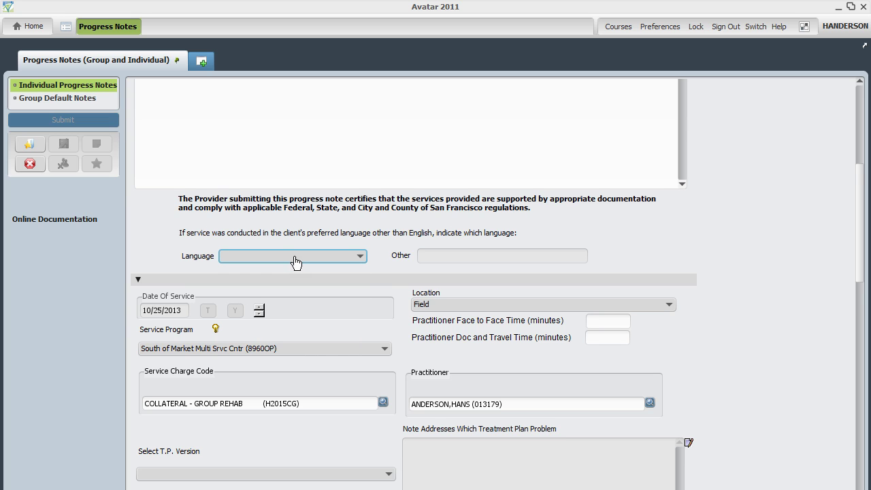
{"action": "scroll", "coordinate": [295, 263], "scroll_direction": "down", "scroll_amount": 4}
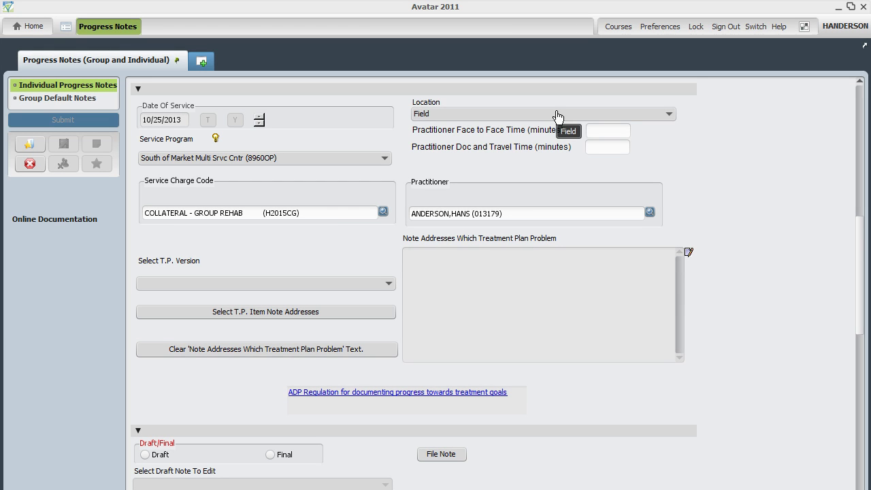
{"action": "left_click", "coordinate": [588, 129]}
{"action": "left_click", "coordinate": [593, 148]}
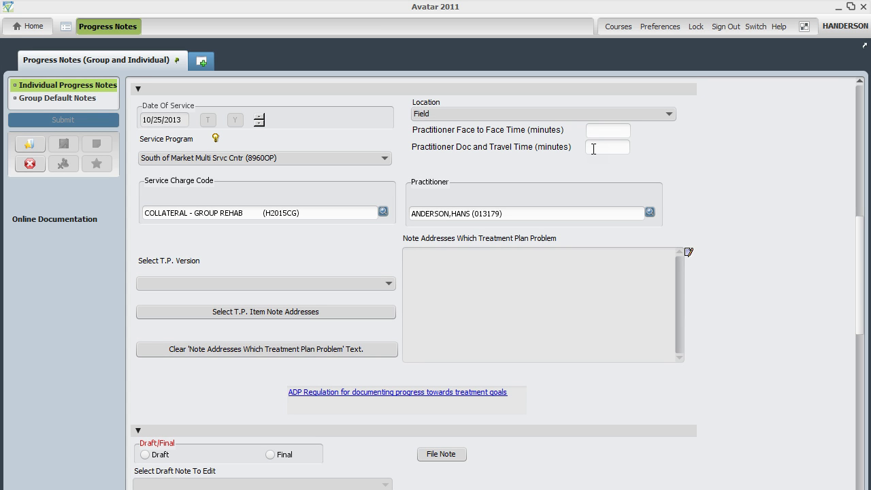
Step: Mark the edited group note as Final and file it
{"action": "left_click", "coordinate": [272, 455]}
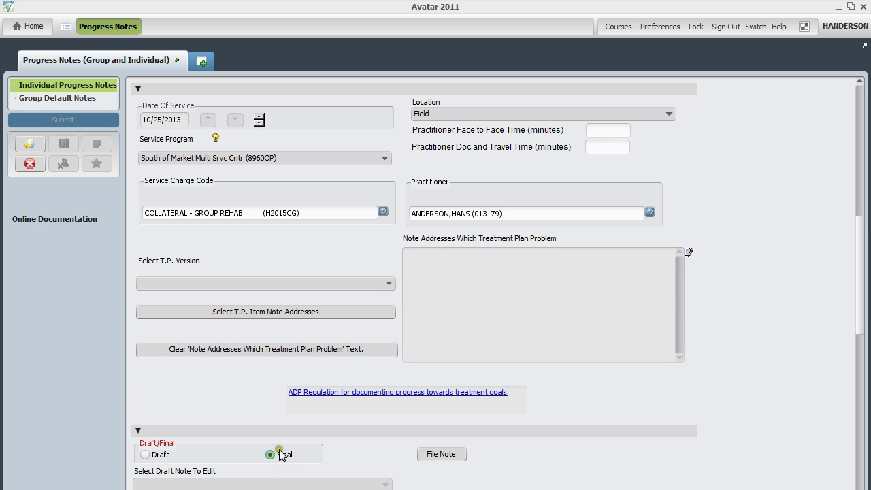
{"action": "left_click", "coordinate": [454, 459]}
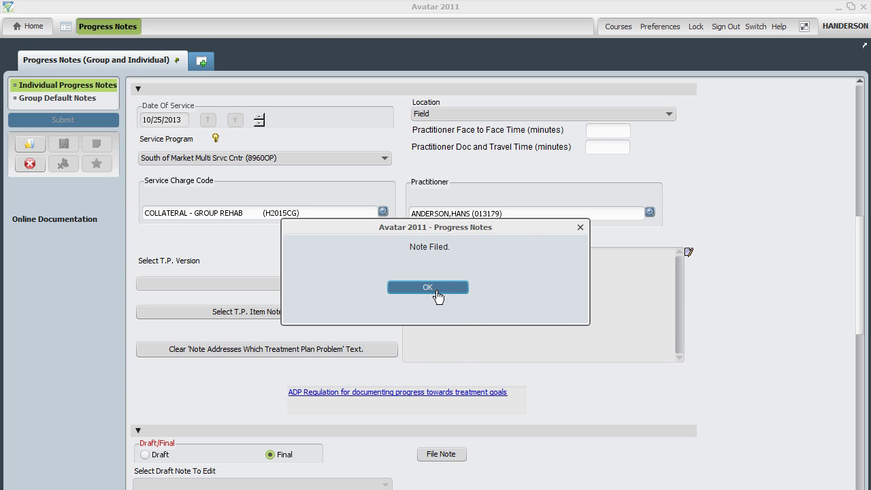
{"action": "left_click", "coordinate": [437, 287]}
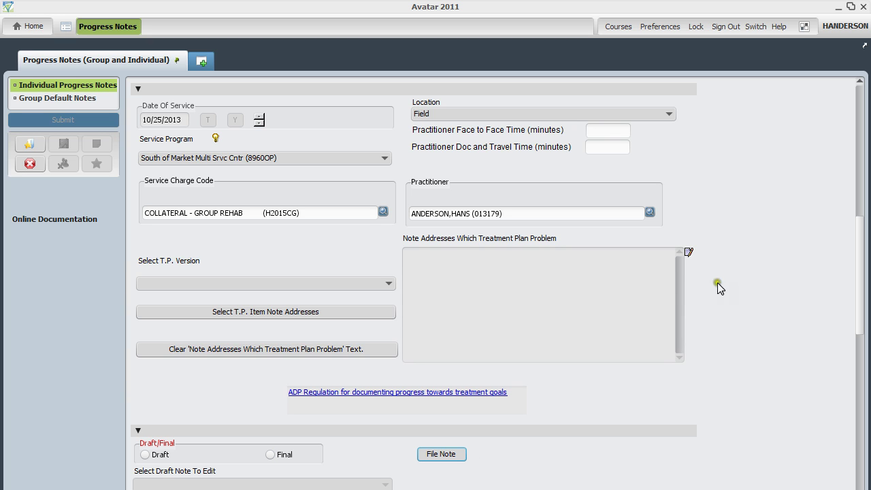
Step: Choose the remaining group member's 10/25/2013 COLLATERAL - GROUP REHAB note to edit and enter its notes text field
{"action": "left_click_drag", "start_coordinate": [861, 310], "coordinate": [863, 148]}
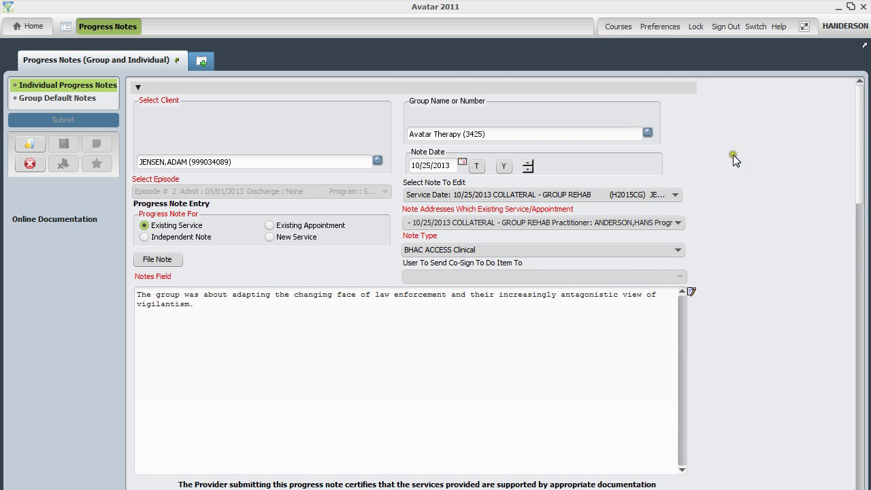
{"action": "left_click", "coordinate": [659, 196]}
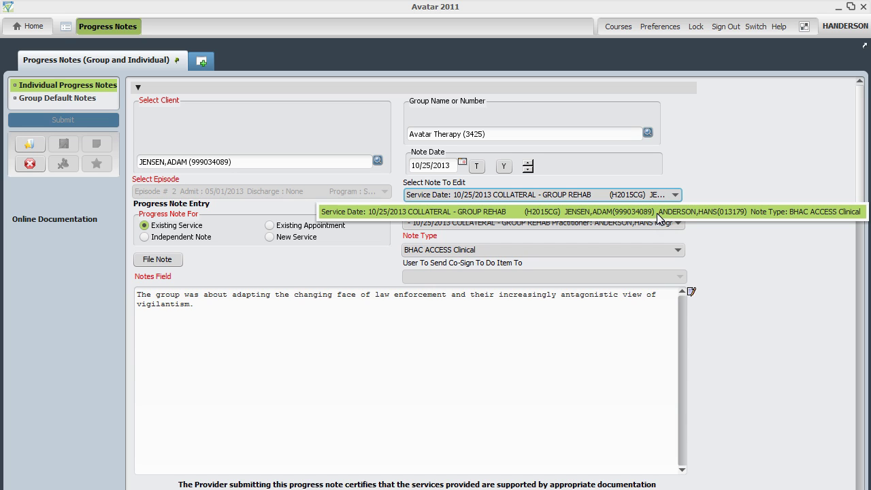
{"action": "left_click", "coordinate": [656, 213]}
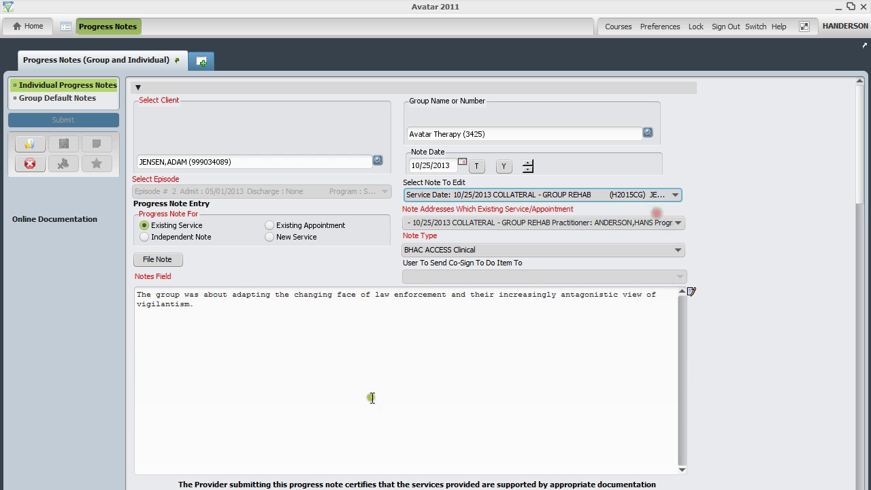
{"action": "left_click", "coordinate": [327, 401]}
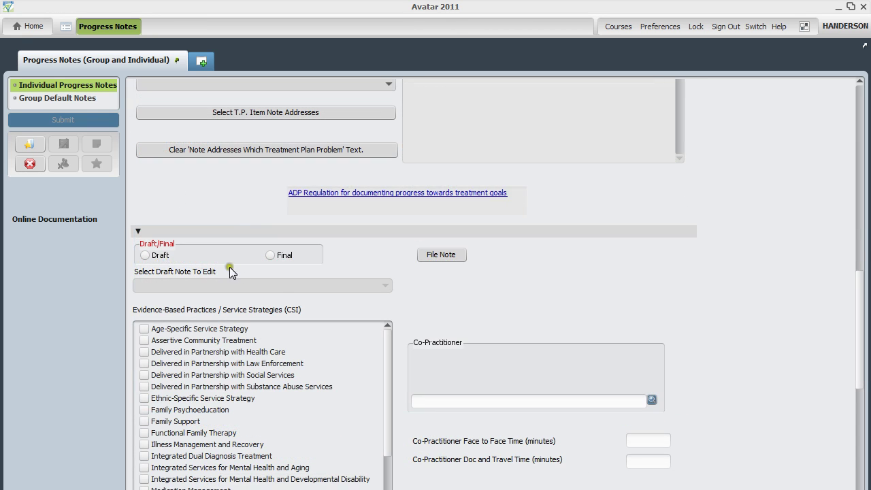
Step: Mark the remaining group member's note as Final and file it
{"action": "left_click", "coordinate": [271, 255]}
{"action": "left_click", "coordinate": [453, 263]}
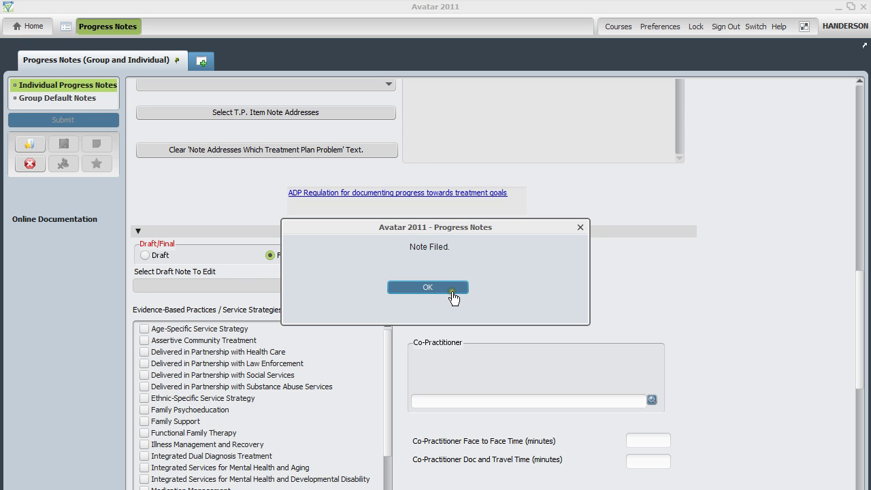
{"action": "left_click", "coordinate": [451, 293]}
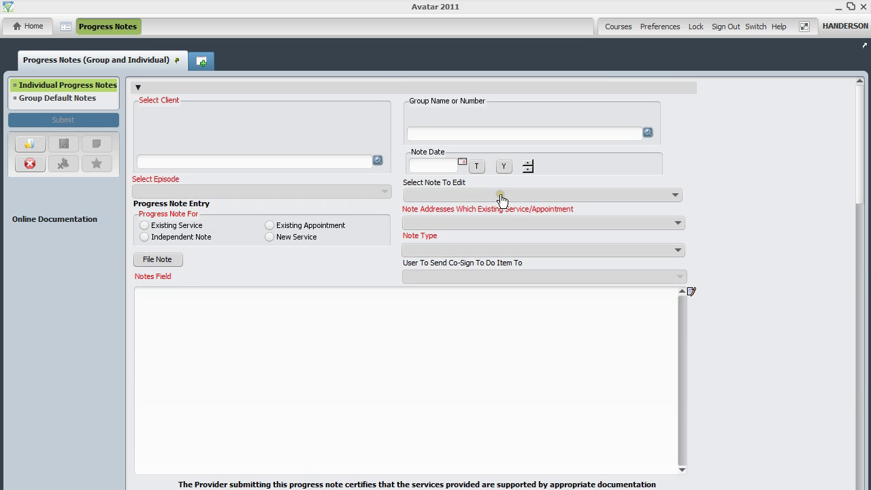
Step: Choose the second listed 10/25/2013 COLLATERAL - GROUP REHAB note to edit and start editing its notes text
{"action": "left_click", "coordinate": [501, 196]}
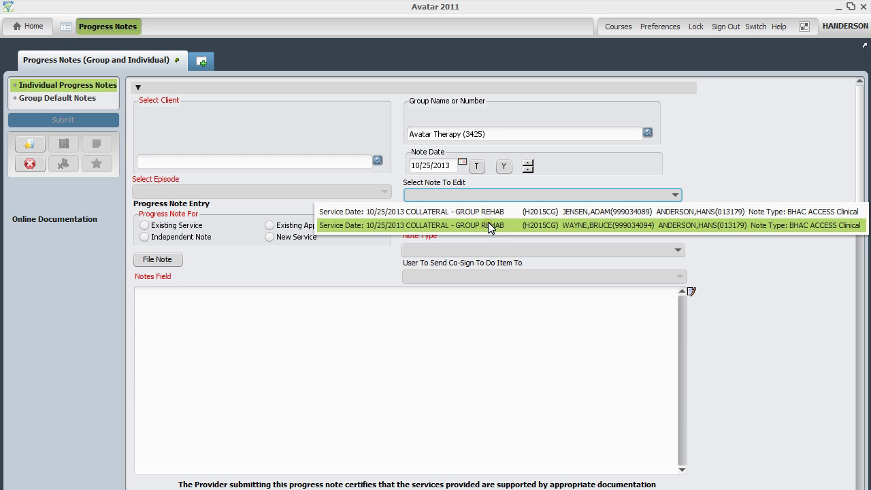
{"action": "left_click", "coordinate": [487, 224]}
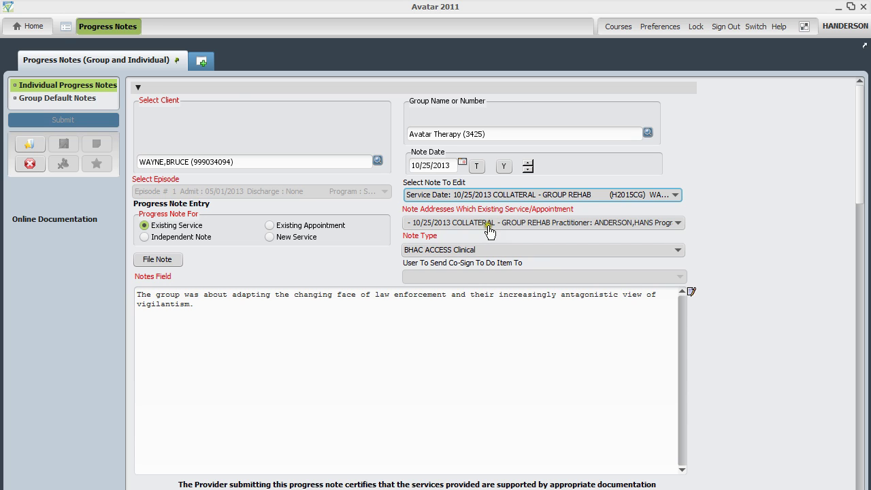
{"action": "left_click", "coordinate": [462, 323]}
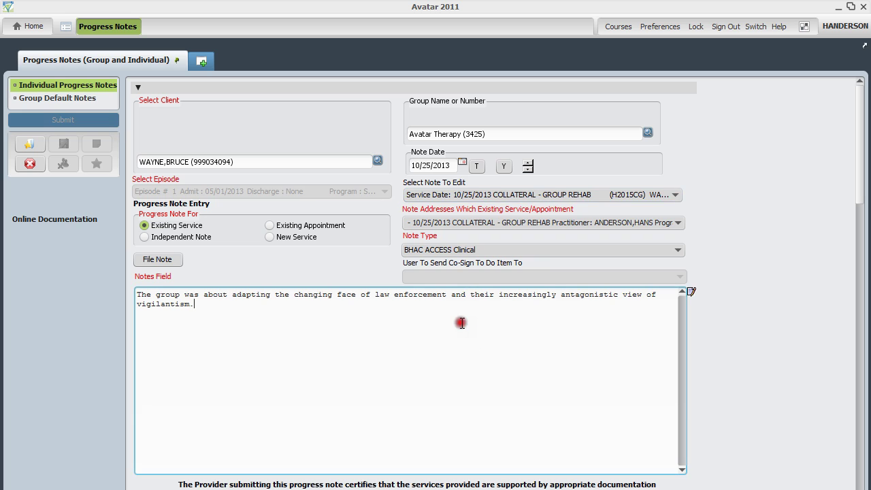